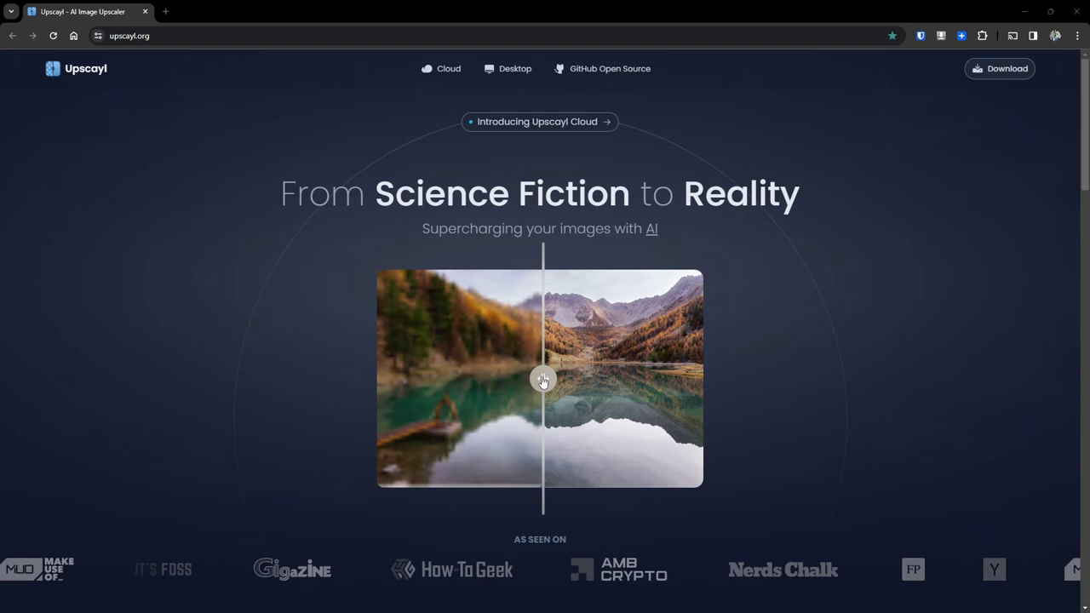
- Drag the homepage lake image's comparison handle to the left edge to show the sharp version
{"action": "mouse_move", "coordinate": [543, 380]}
{"action": "left_mouse_down"}
{"action": "mouse_move", "coordinate": [719, 393]}
{"action": "mouse_move", "coordinate": [356, 406]}
{"action": "mouse_move", "coordinate": [562, 407]}
{"action": "mouse_move", "coordinate": [376, 405]}
{"action": "left_mouse_up"}
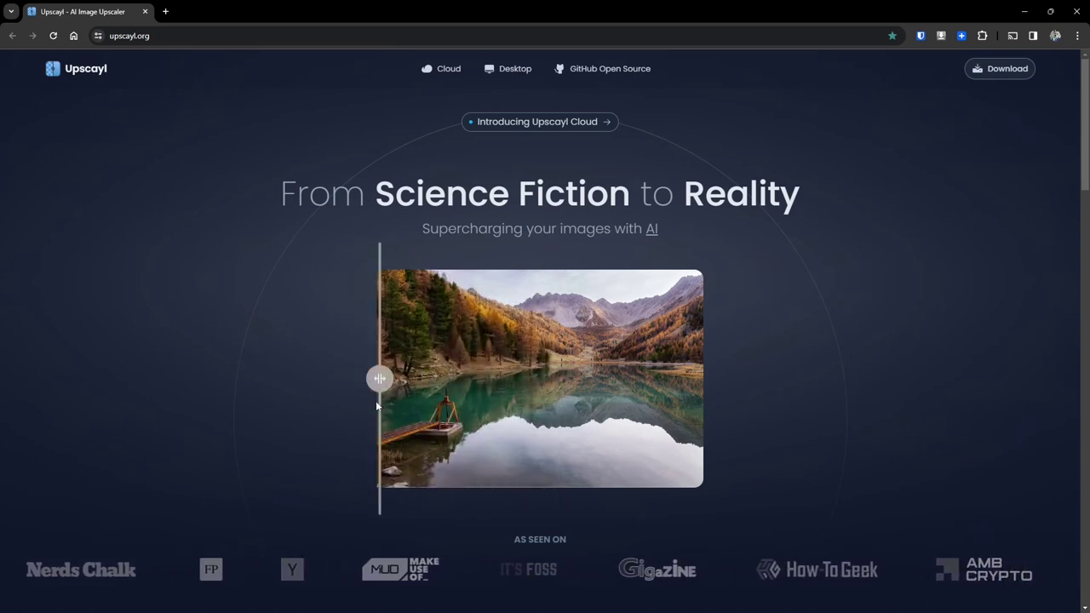
- Open the Cloud section and scroll through its features down to the beta waitlist form
{"action": "left_click", "coordinate": [442, 72]}
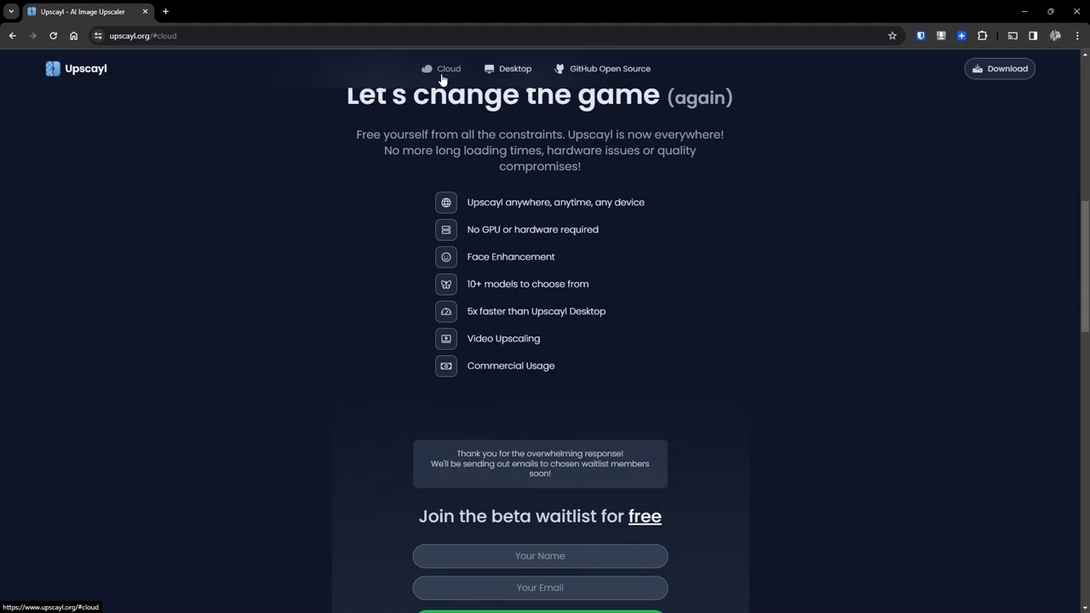
{"action": "scroll", "coordinate": [284, 191], "scroll_direction": "up", "scroll_amount": 1}
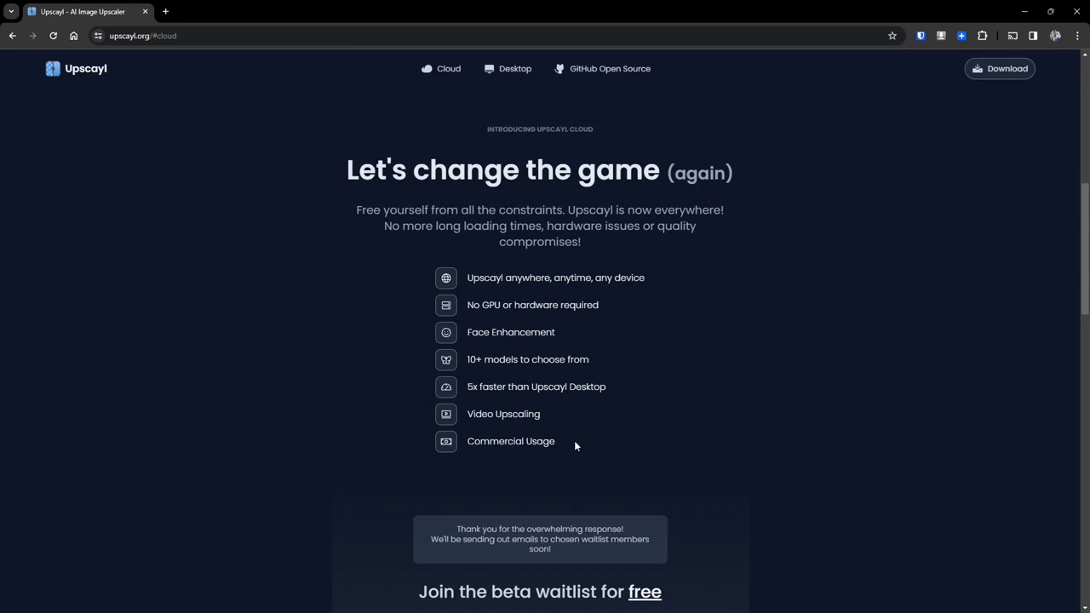
{"action": "scroll", "coordinate": [615, 429], "scroll_direction": "down", "scroll_amount": 4}
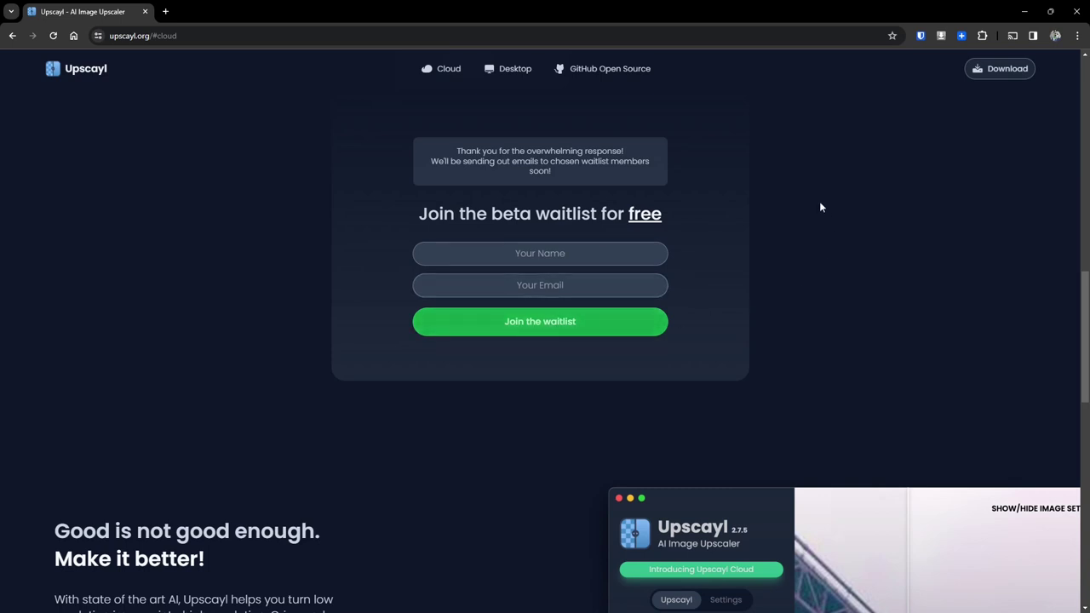
- View the Desktop app section, then jump to the Download Upscayl v2.9.8 cards
{"action": "left_click", "coordinate": [517, 72]}
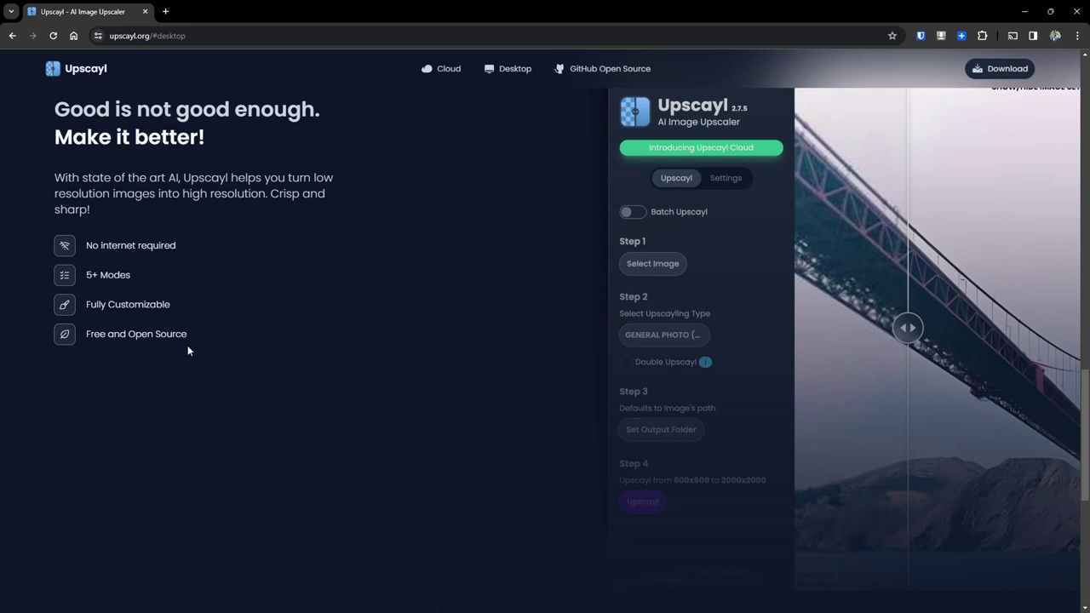
{"action": "left_click", "coordinate": [1005, 73]}
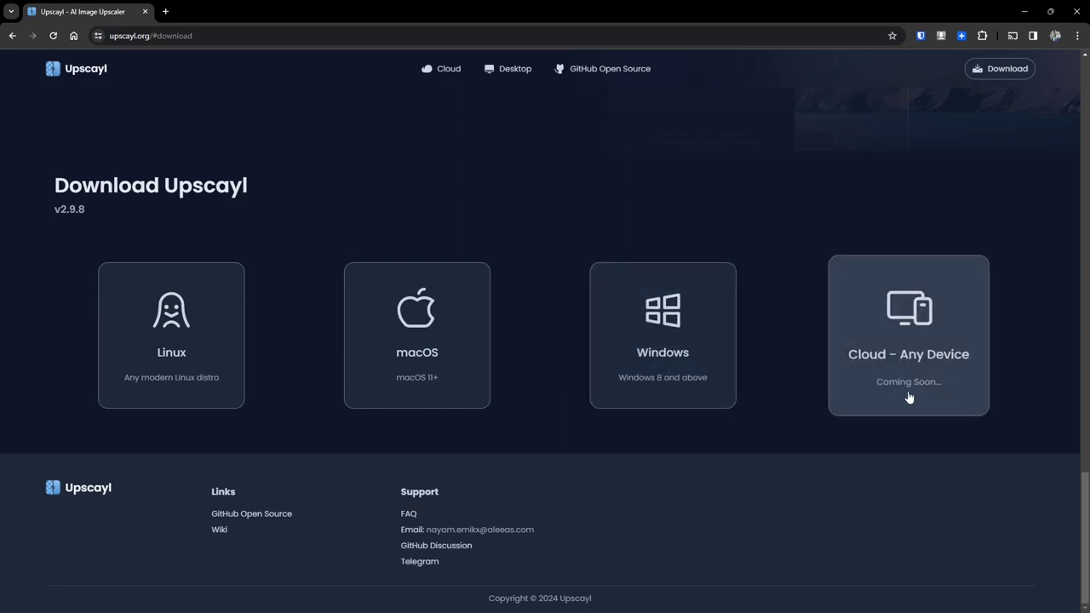
- Check the Windows download options, close them, and minimize the browser to reveal Upscayl 2.9.7
{"action": "left_click", "coordinate": [667, 327]}
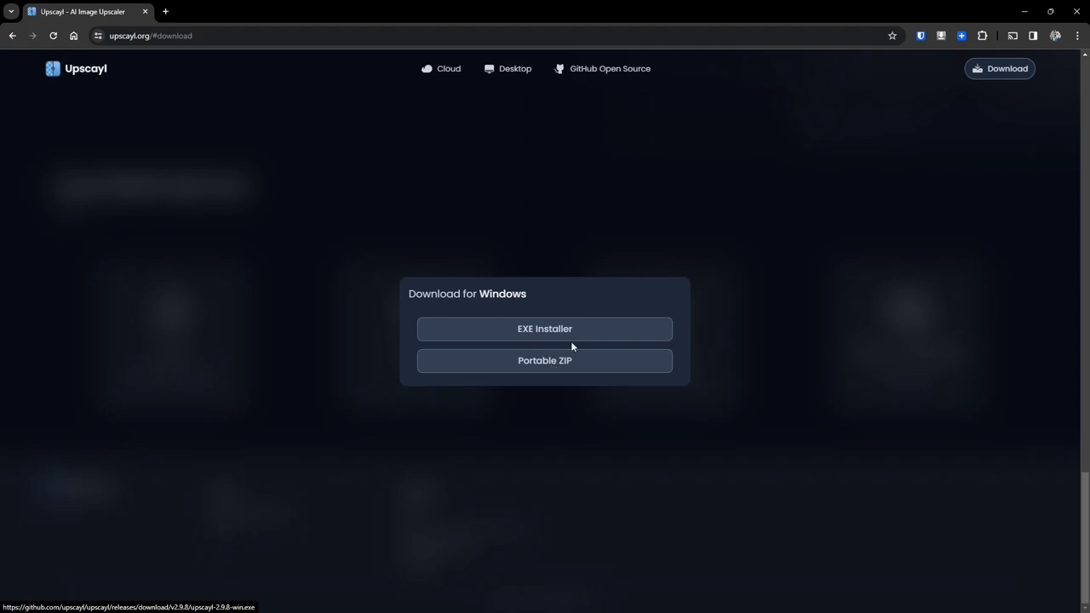
{"action": "left_click", "coordinate": [557, 173]}
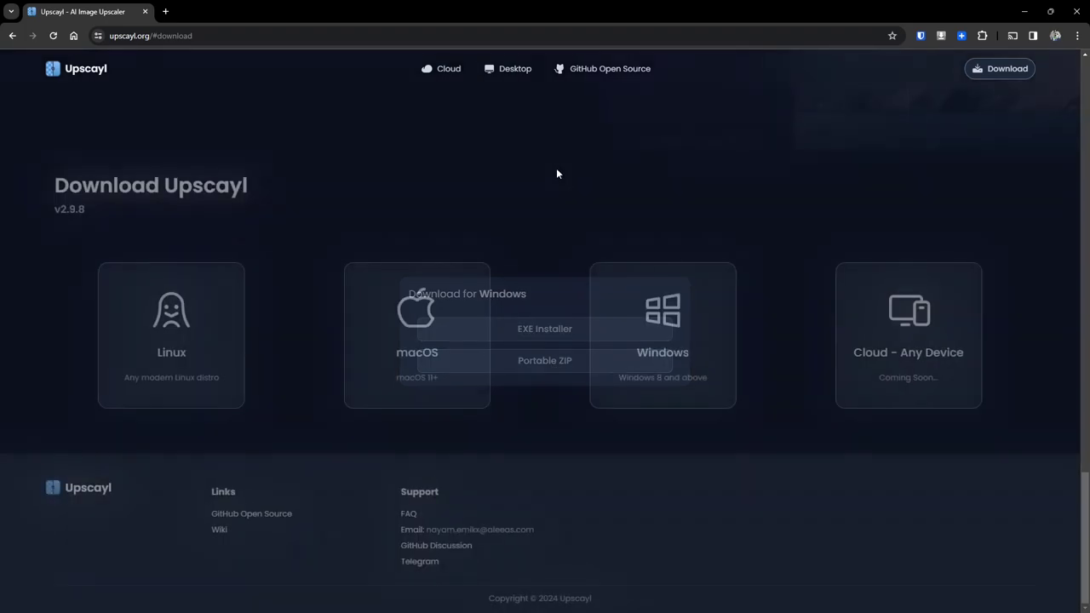
{"action": "left_click", "coordinate": [1027, 15]}
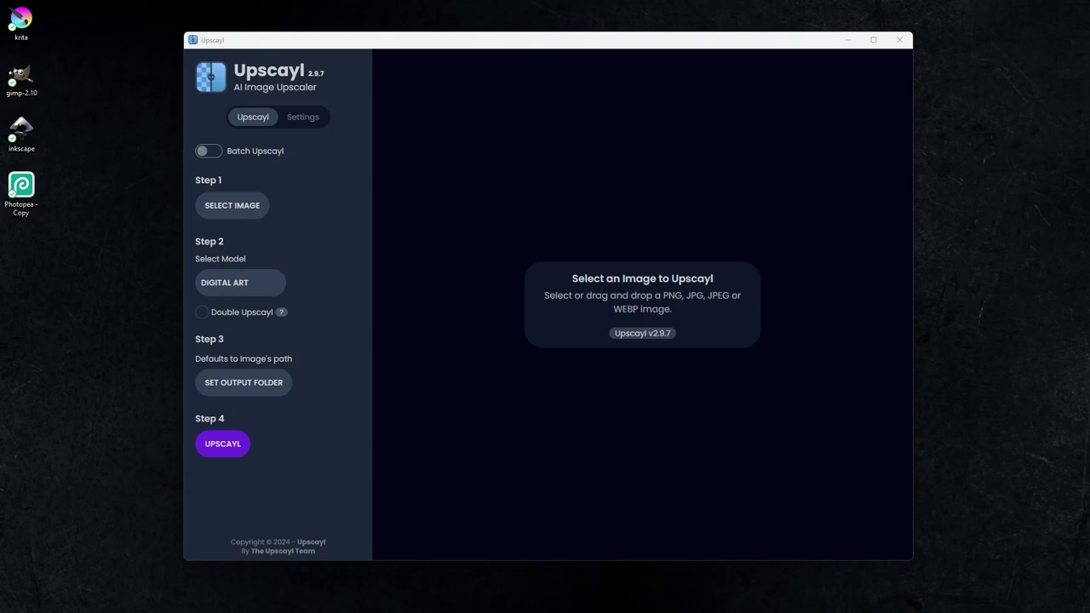
- Drop salzburg-4028747_640.jpg from the file manager onto Upscayl's image drop area
{"action": "left_click_drag", "start_coordinate": [64, 387], "coordinate": [636, 324]}
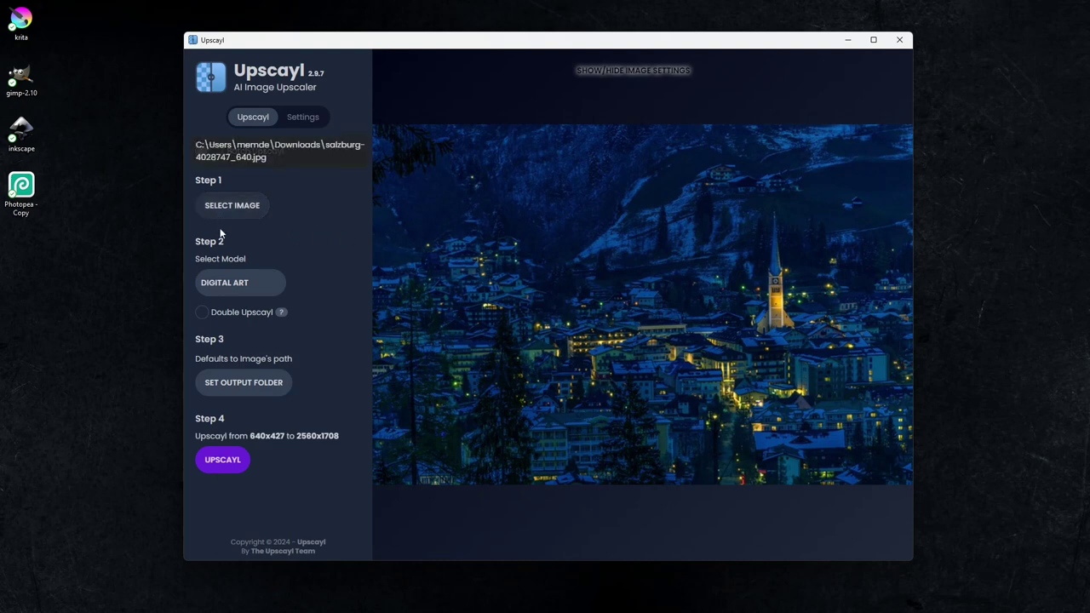
- Select the Digital Art model and run Upscayl on the town photo to produce 2560x1708
{"action": "left_click", "coordinate": [244, 288]}
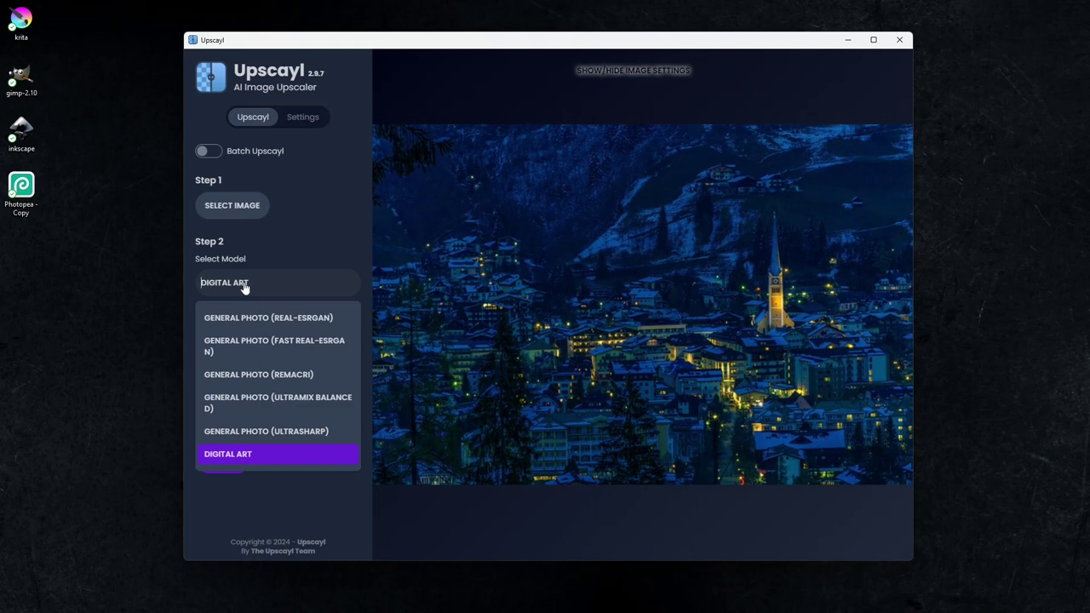
{"action": "left_click", "coordinate": [234, 458]}
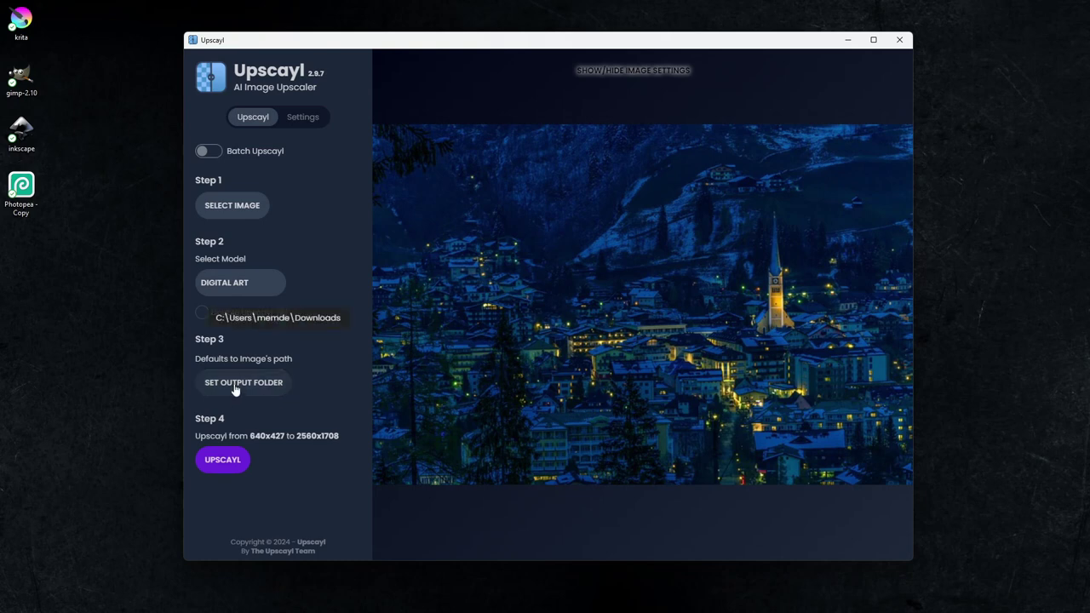
{"action": "left_click", "coordinate": [224, 462]}
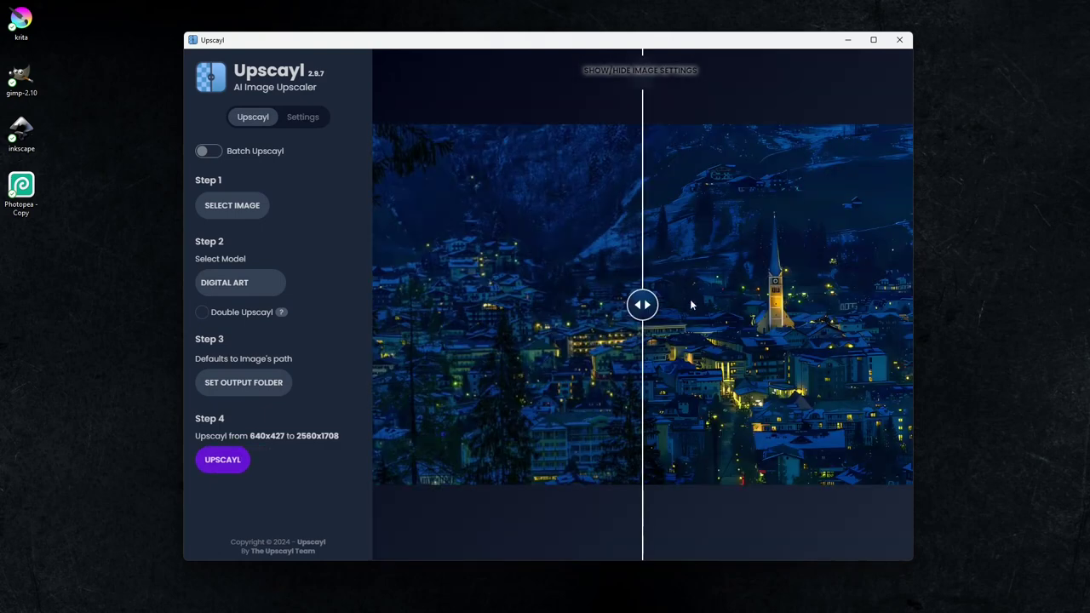
- Sweep the comparison divider to the right edge and back left across the photo
{"action": "left_click_drag", "start_coordinate": [644, 307], "coordinate": [913, 319]}
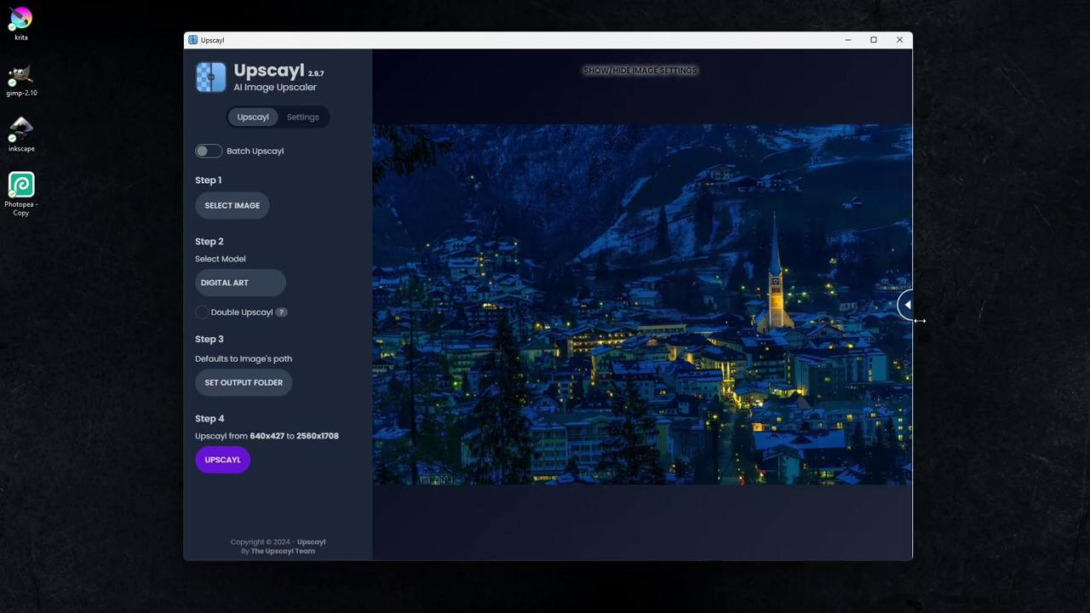
{"action": "mouse_move", "coordinate": [916, 322]}
{"action": "left_mouse_down"}
{"action": "mouse_move", "coordinate": [733, 333]}
{"action": "mouse_move", "coordinate": [774, 307]}
{"action": "mouse_move", "coordinate": [803, 305]}
{"action": "mouse_move", "coordinate": [429, 305]}
{"action": "mouse_move", "coordinate": [369, 322]}
{"action": "left_mouse_up"}
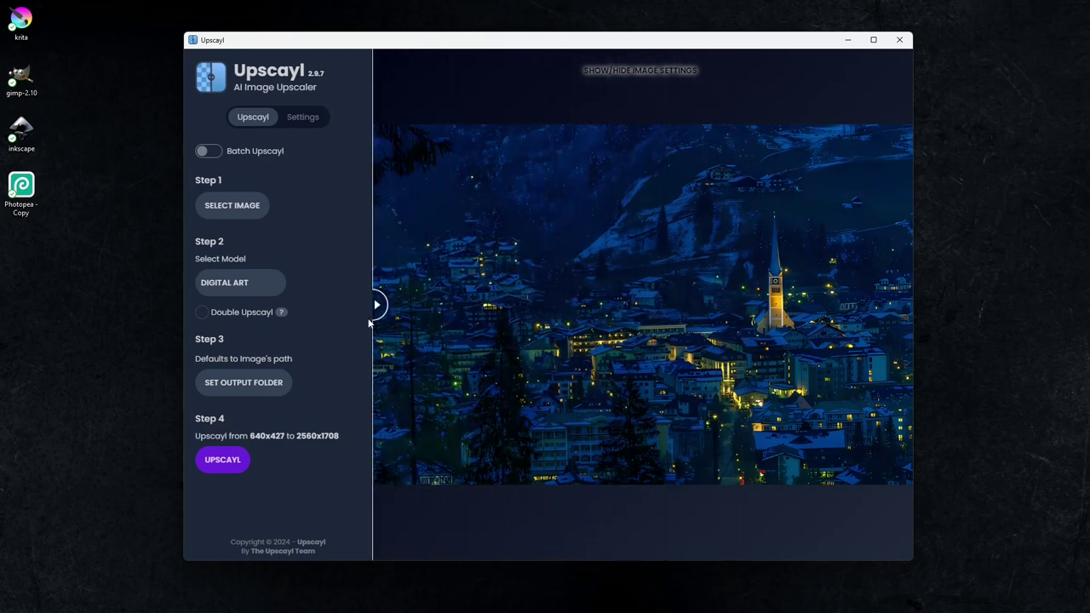